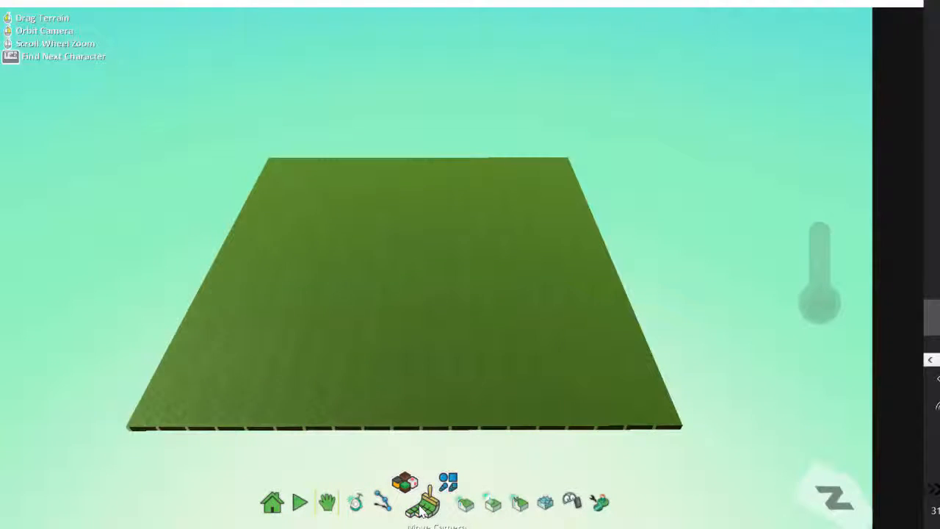
Shrink the square Ground Brush and extend the green ground outward around the edges of the starting terrain.
{"action": "left_click", "coordinate": [422, 507]}
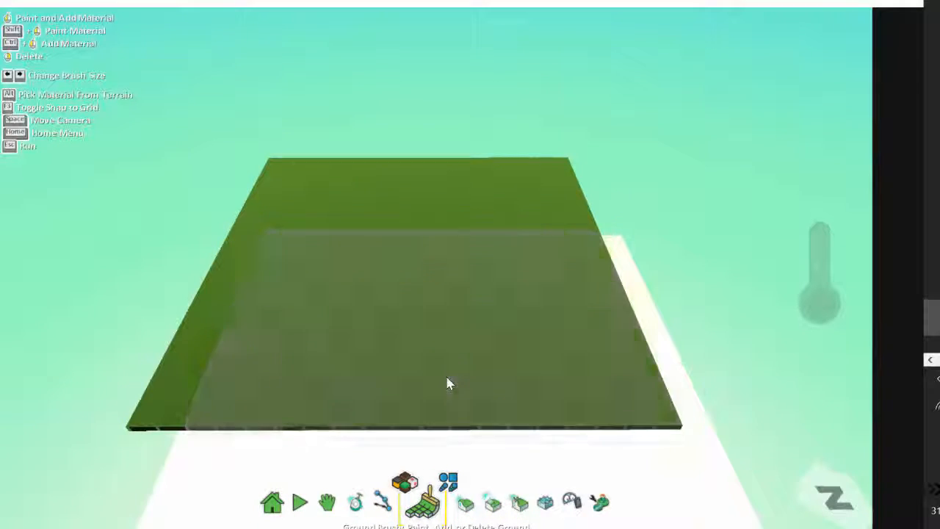
{"action": "key", "text": "Left"}
{"action": "key", "text": "Left"}
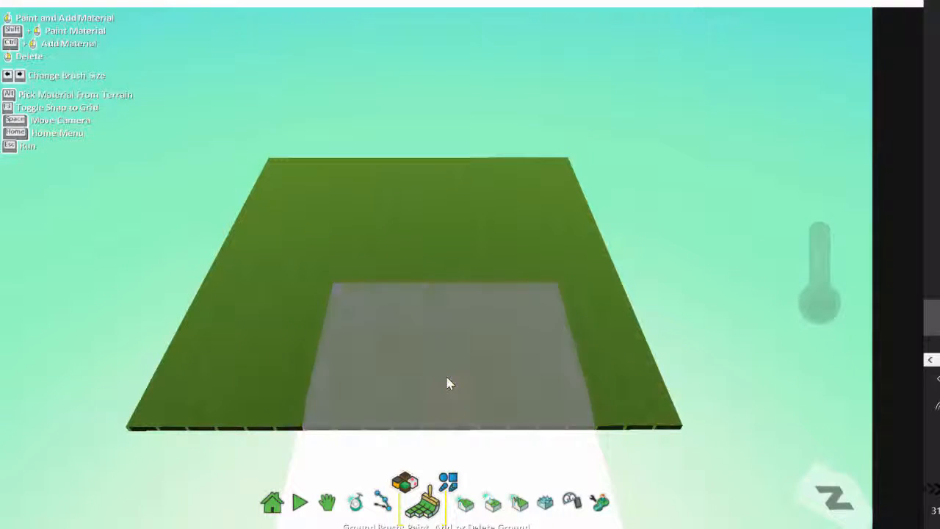
{"action": "key", "text": "Left"}
{"action": "key", "text": "Left"}
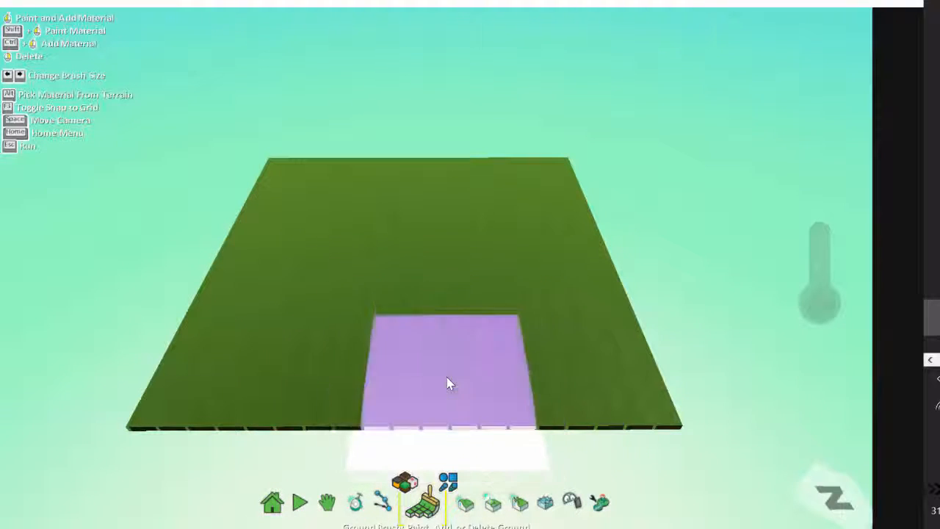
{"action": "mouse_move", "coordinate": [445, 382]}
{"action": "left_mouse_down"}
{"action": "mouse_move", "coordinate": [345, 413]}
{"action": "mouse_move", "coordinate": [214, 406]}
{"action": "mouse_move", "coordinate": [176, 357]}
{"action": "mouse_move", "coordinate": [191, 279]}
{"action": "mouse_move", "coordinate": [236, 184]}
{"action": "left_mouse_up"}
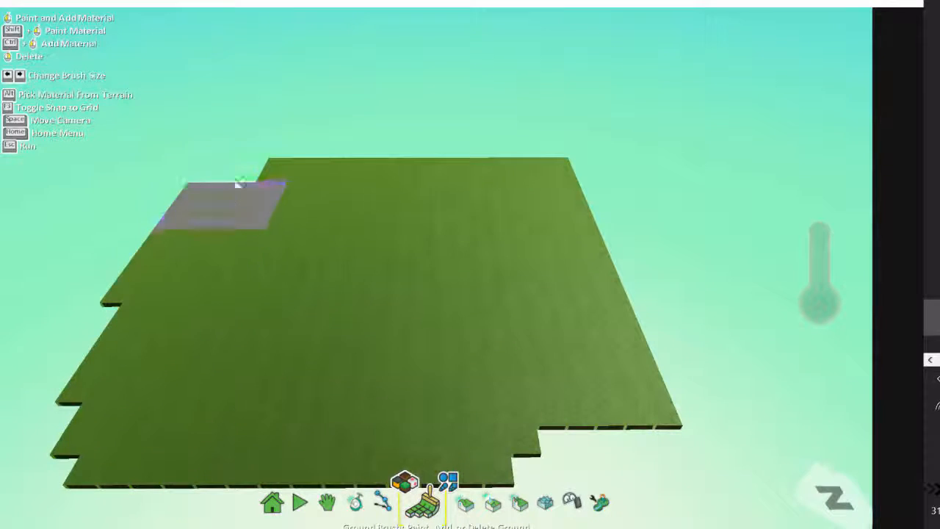
{"action": "mouse_move", "coordinate": [581, 211]}
{"action": "left_mouse_down"}
{"action": "mouse_move", "coordinate": [610, 340]}
{"action": "mouse_move", "coordinate": [651, 385]}
{"action": "mouse_move", "coordinate": [594, 410]}
{"action": "mouse_move", "coordinate": [565, 408]}
{"action": "left_mouse_up"}
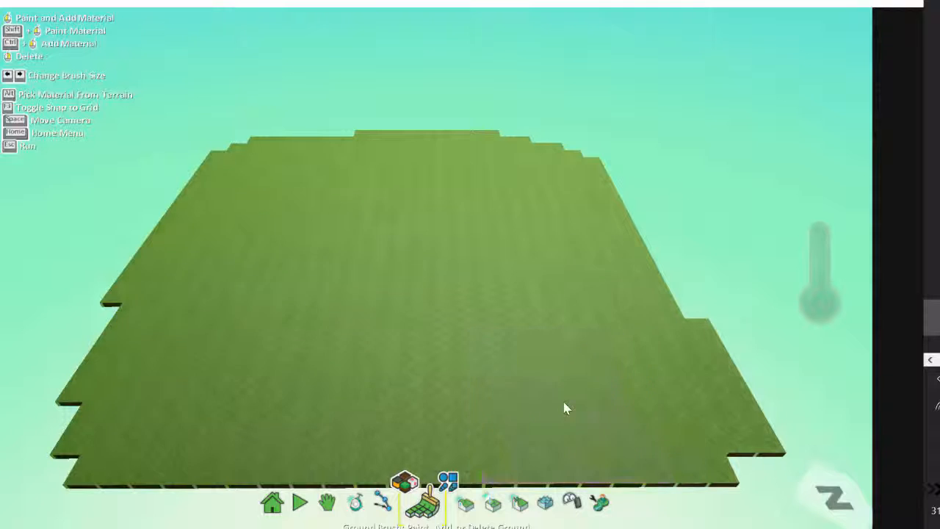
Choose ground material 4 and paint the yellow-and-pink pattern along the right side of the terrain.
{"action": "left_click", "coordinate": [403, 482]}
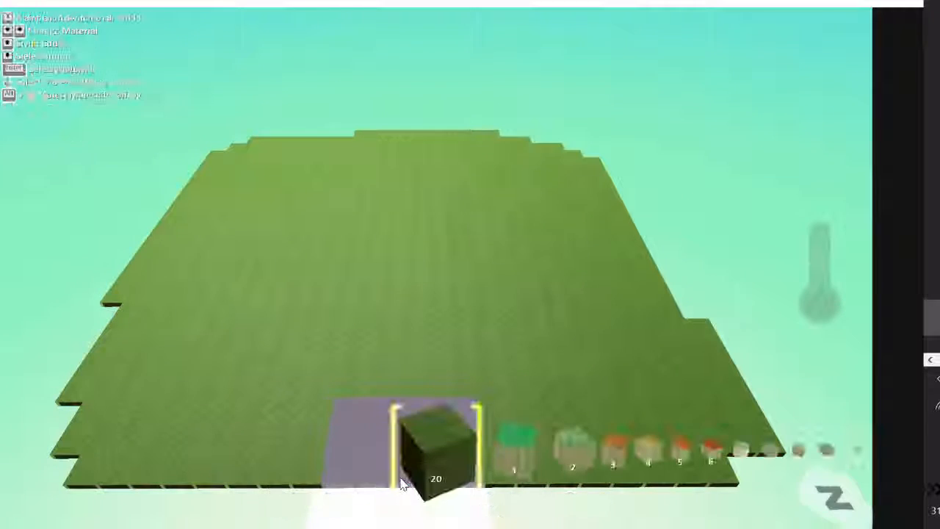
{"action": "left_click", "coordinate": [651, 454]}
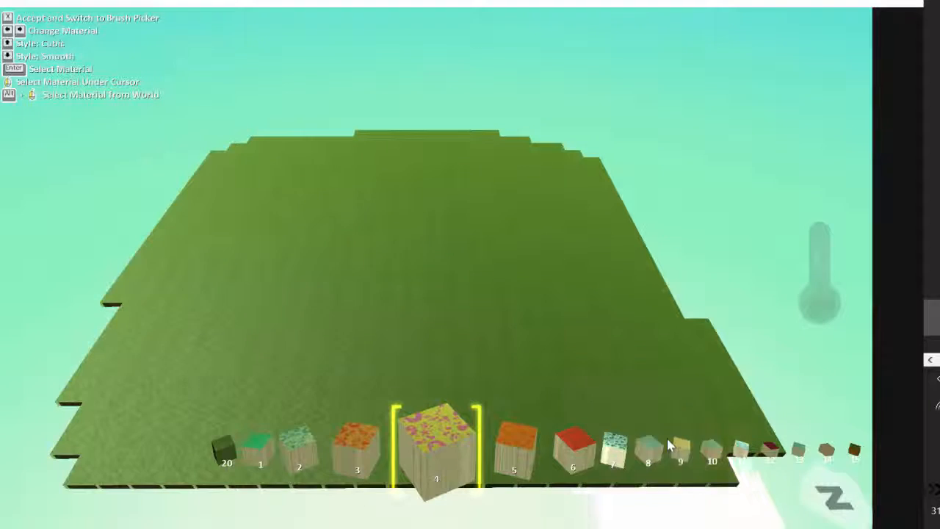
{"action": "mouse_move", "coordinate": [678, 442]}
{"action": "left_mouse_down"}
{"action": "mouse_move", "coordinate": [698, 395]}
{"action": "mouse_move", "coordinate": [693, 348]}
{"action": "left_mouse_up"}
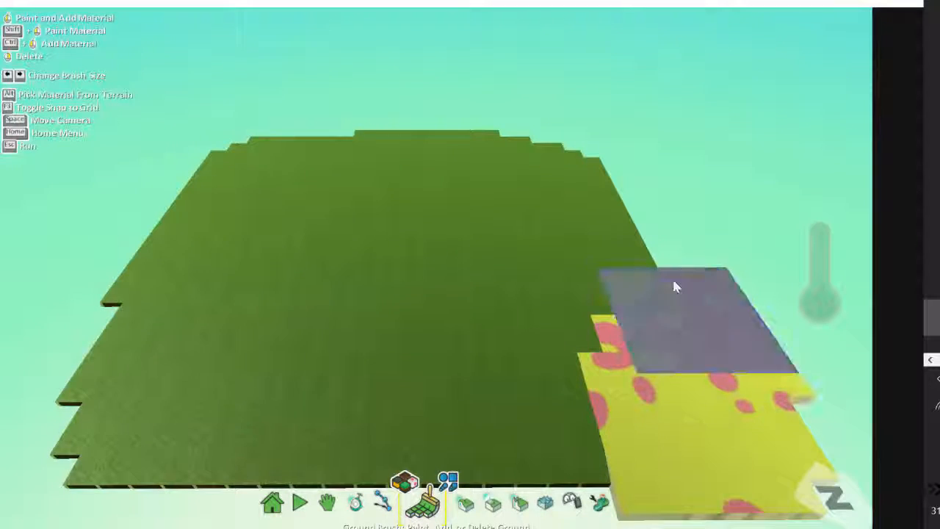
{"action": "left_click_drag", "start_coordinate": [676, 287], "coordinate": [653, 237]}
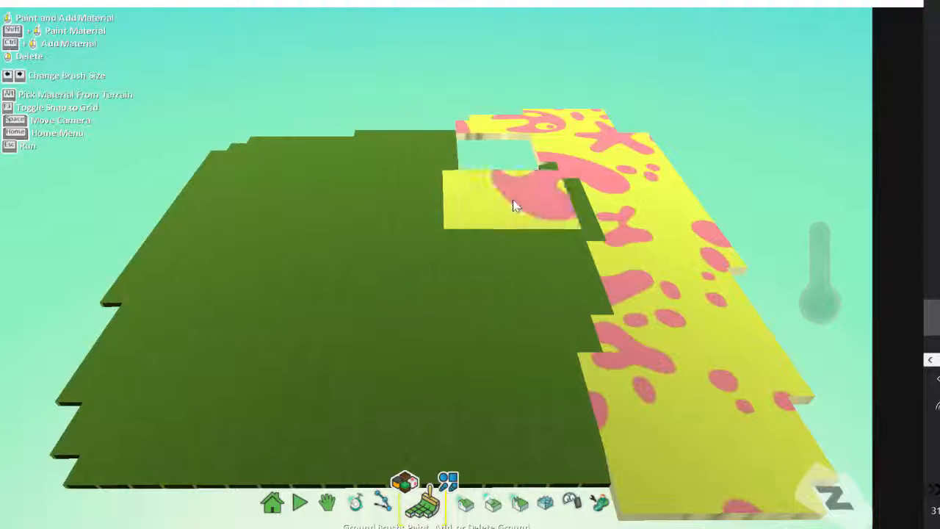
Delete a patch of ground near the far right, then cover the gap and all remaining green ground with material 4.
{"action": "right_click", "coordinate": [513, 204]}
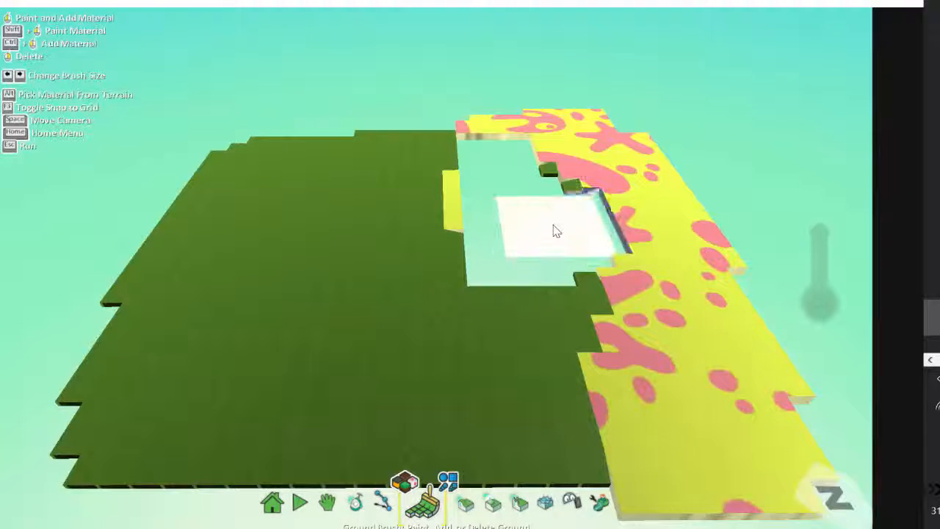
{"action": "mouse_move", "coordinate": [528, 298]}
{"action": "left_mouse_down"}
{"action": "mouse_move", "coordinate": [489, 297]}
{"action": "mouse_move", "coordinate": [557, 268]}
{"action": "mouse_move", "coordinate": [583, 180]}
{"action": "left_mouse_up"}
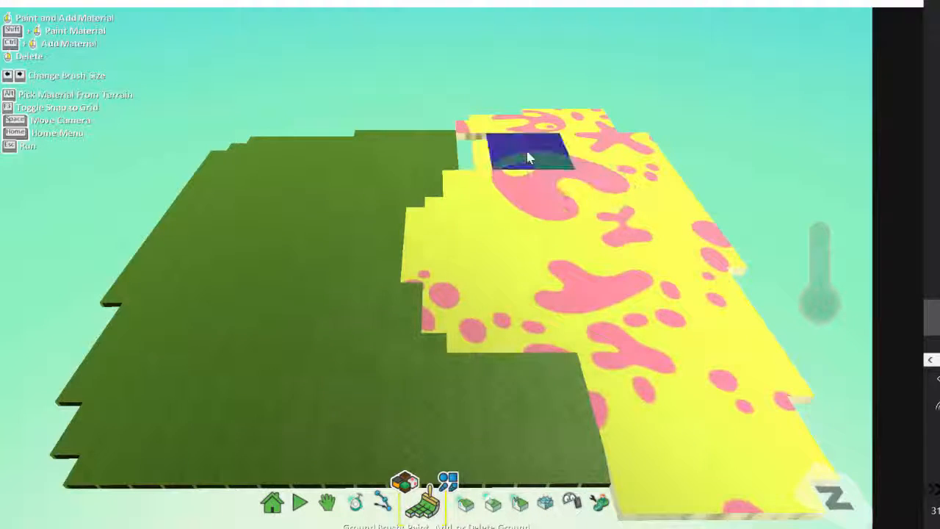
{"action": "mouse_move", "coordinate": [236, 222]}
{"action": "left_mouse_down"}
{"action": "mouse_move", "coordinate": [377, 311]}
{"action": "mouse_move", "coordinate": [556, 448]}
{"action": "mouse_move", "coordinate": [134, 435]}
{"action": "mouse_move", "coordinate": [294, 242]}
{"action": "mouse_move", "coordinate": [384, 329]}
{"action": "mouse_move", "coordinate": [279, 400]}
{"action": "mouse_move", "coordinate": [270, 170]}
{"action": "left_mouse_up"}
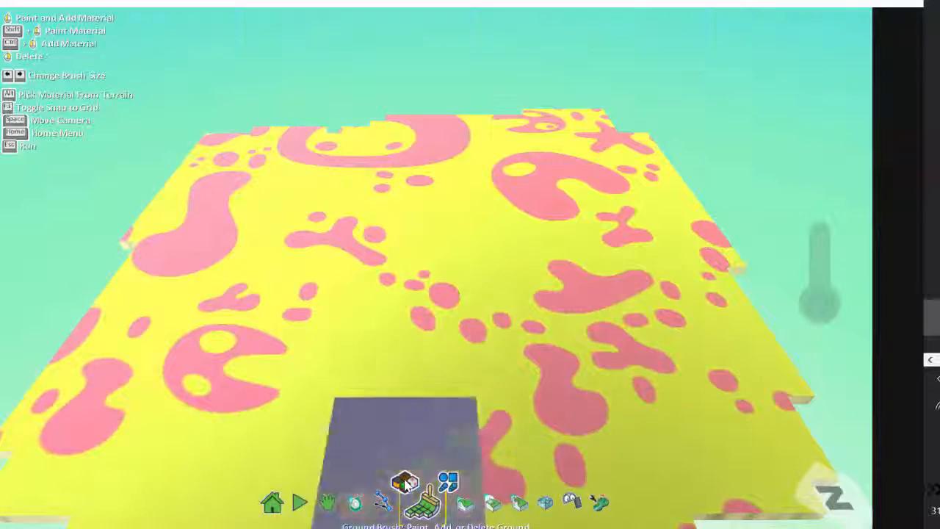
Change the ground material to number 8, the teal hexagon pattern.
{"action": "left_click", "coordinate": [405, 484]}
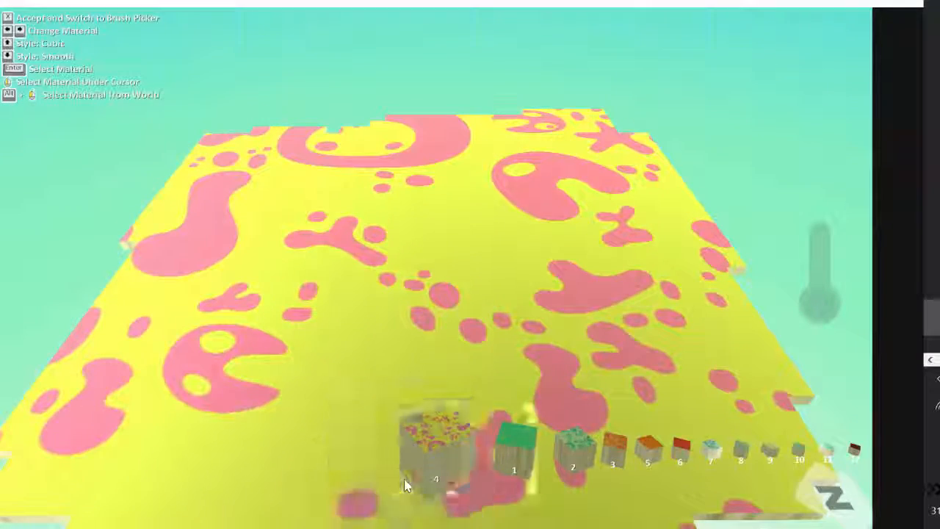
{"action": "key", "text": "Right"}
{"action": "key", "text": "Right"}
{"action": "key", "text": "Right"}
{"action": "key", "text": "Right"}
{"action": "key", "text": "Right"}
{"action": "key", "text": "Right"}
{"action": "key", "text": "Right"}
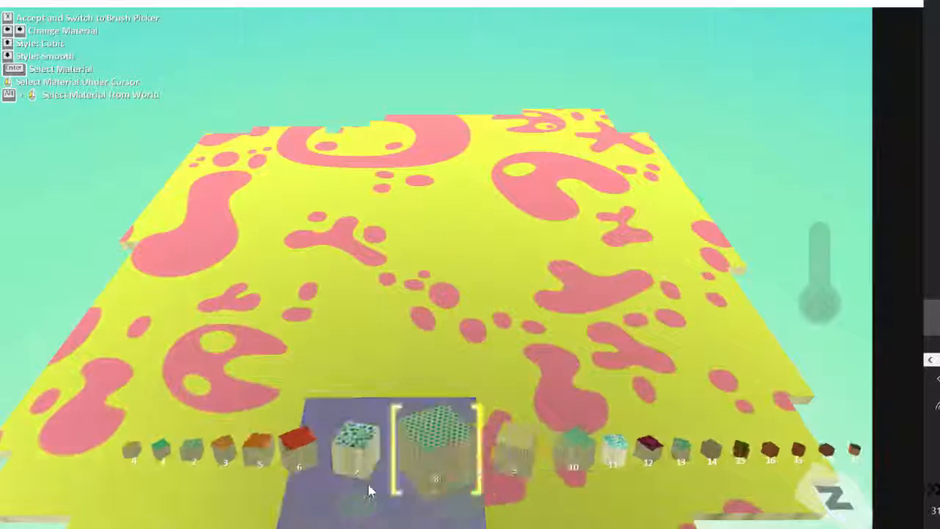
{"action": "left_click", "coordinate": [447, 436]}
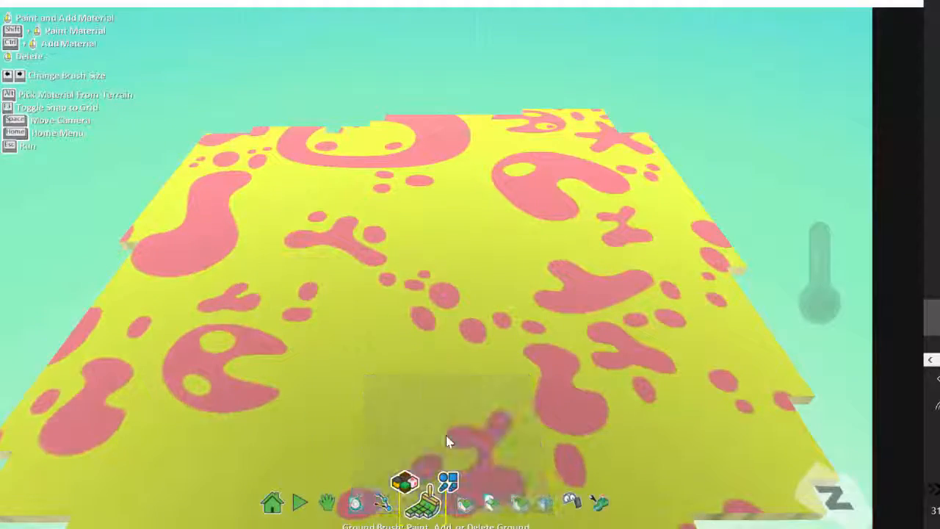
Go through the brush shapes, select the square brush and paint the hexagon material along the terrain's left side.
{"action": "left_click", "coordinate": [447, 480]}
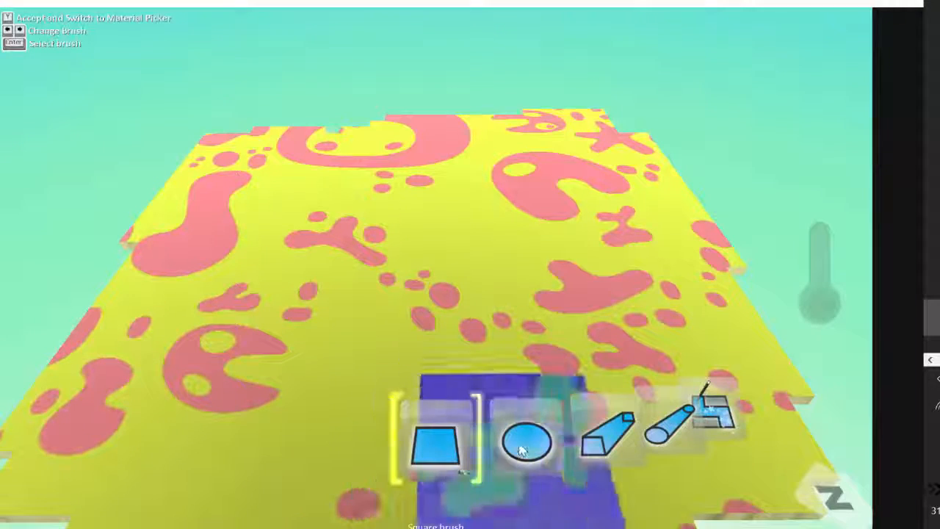
{"action": "key", "text": "Right"}
{"action": "key", "text": "Right"}
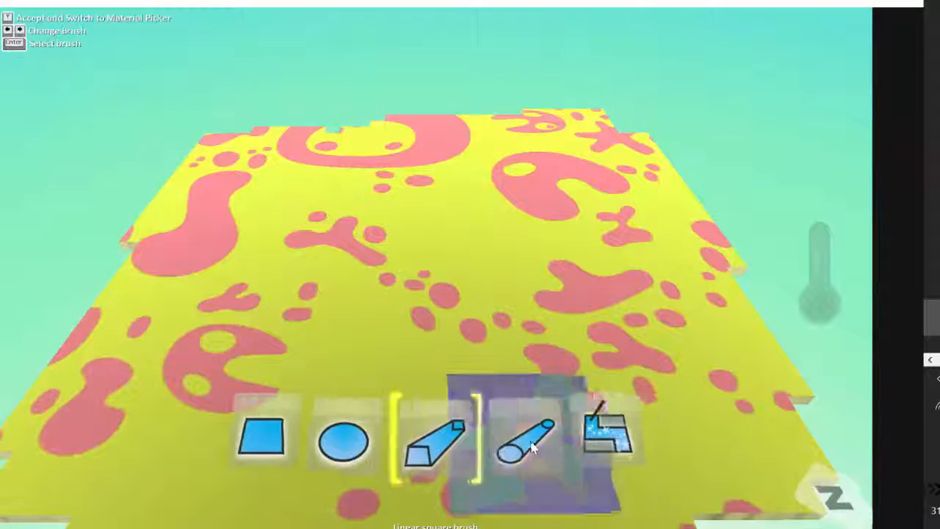
{"action": "key", "text": "Right"}
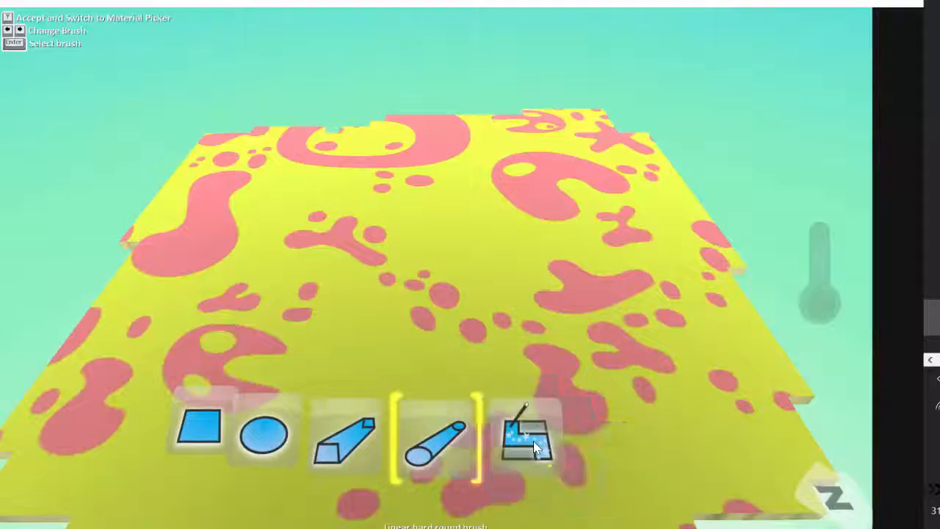
{"action": "key", "text": "Right"}
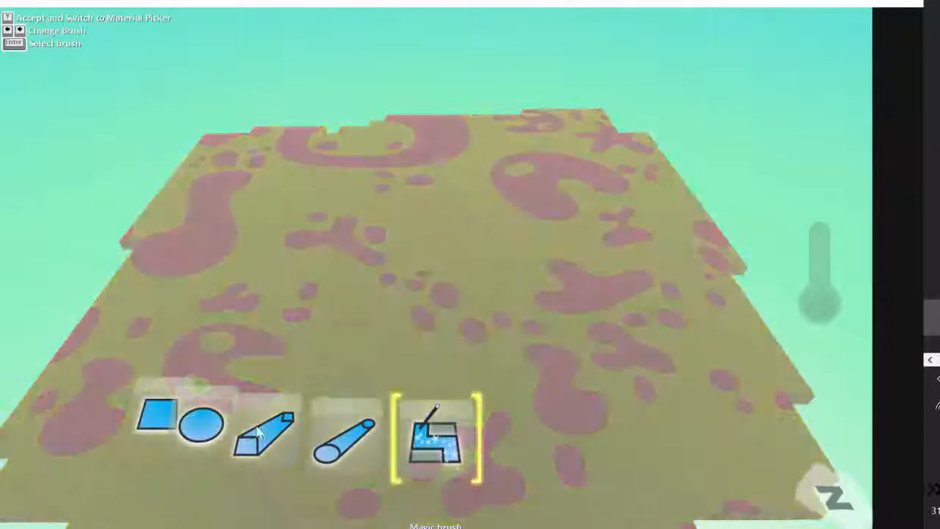
{"action": "key", "text": "Right"}
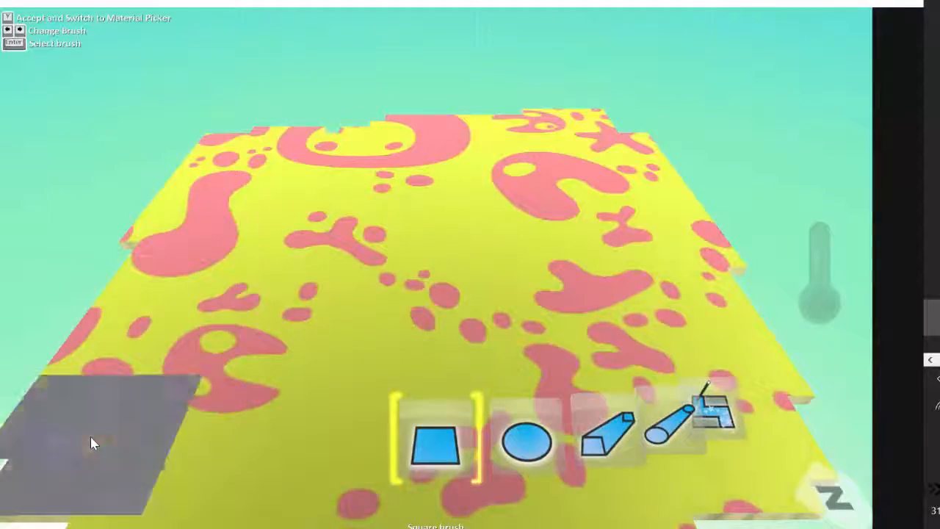
{"action": "key", "text": "Return"}
{"action": "left_click_drag", "start_coordinate": [91, 438], "coordinate": [138, 295]}
{"action": "left_click_drag", "start_coordinate": [155, 261], "coordinate": [196, 190]}
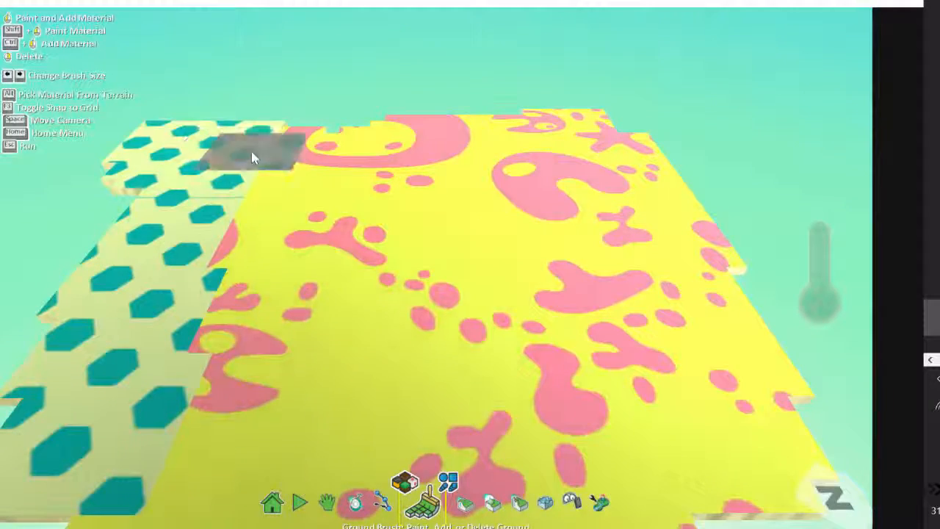
Fill all the remaining yellow-and-pink ground with the hexagon material using the Magic brush.
{"action": "left_click", "coordinate": [449, 484]}
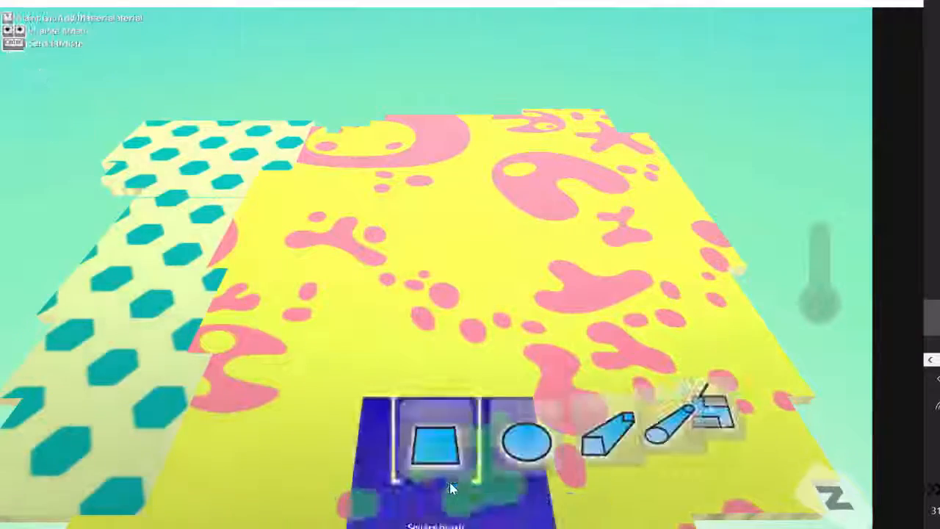
{"action": "left_click", "coordinate": [714, 416]}
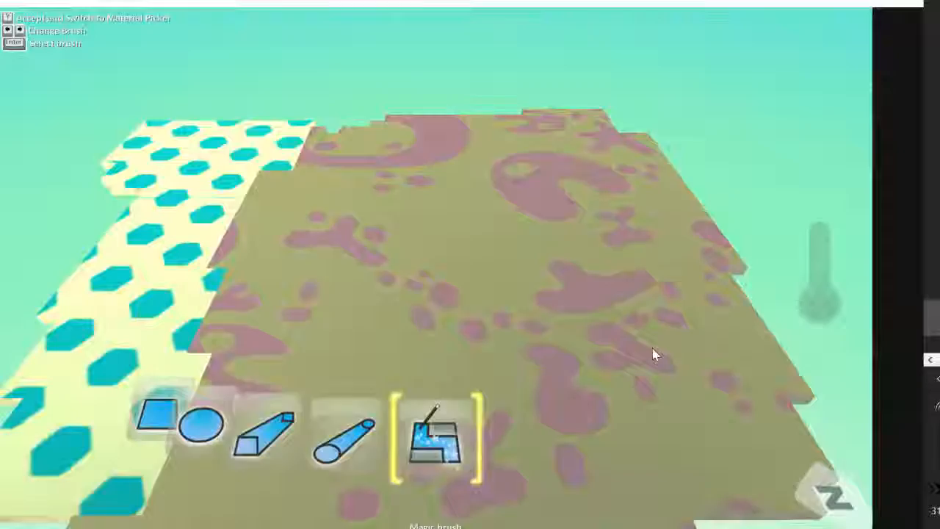
{"action": "left_click", "coordinate": [609, 357]}
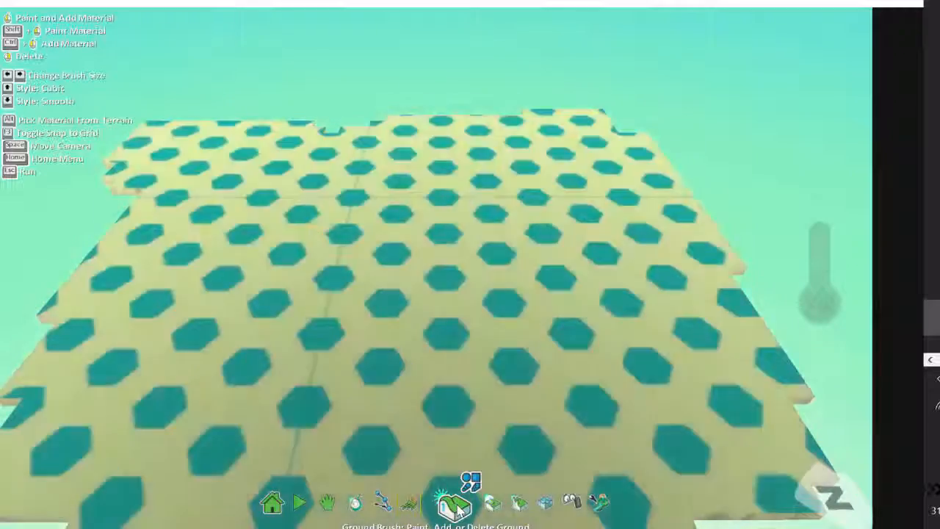
Adjust the brush size of the Up/Down tool and raise hills along the terrain's left edge, lowering the first hill before rebuilding it.
{"action": "left_click", "coordinate": [457, 507]}
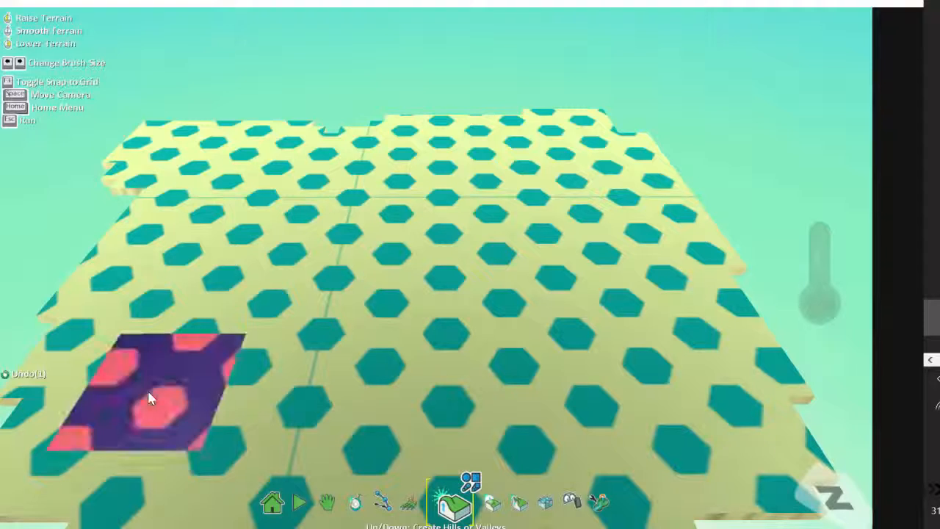
{"action": "key", "text": "Right"}
{"action": "key", "text": "Right"}
{"action": "key", "text": "Left"}
{"action": "key", "text": "Left"}
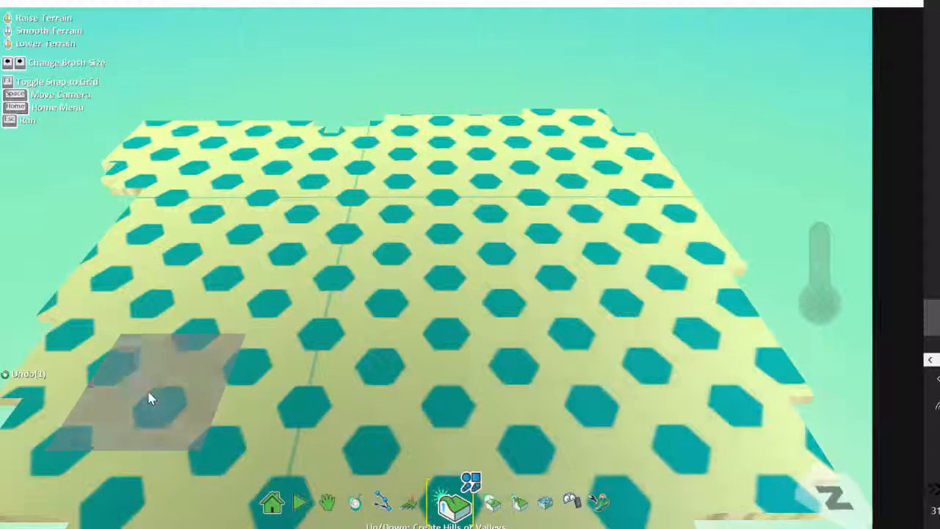
{"action": "key", "text": "Right"}
{"action": "key", "text": "Right"}
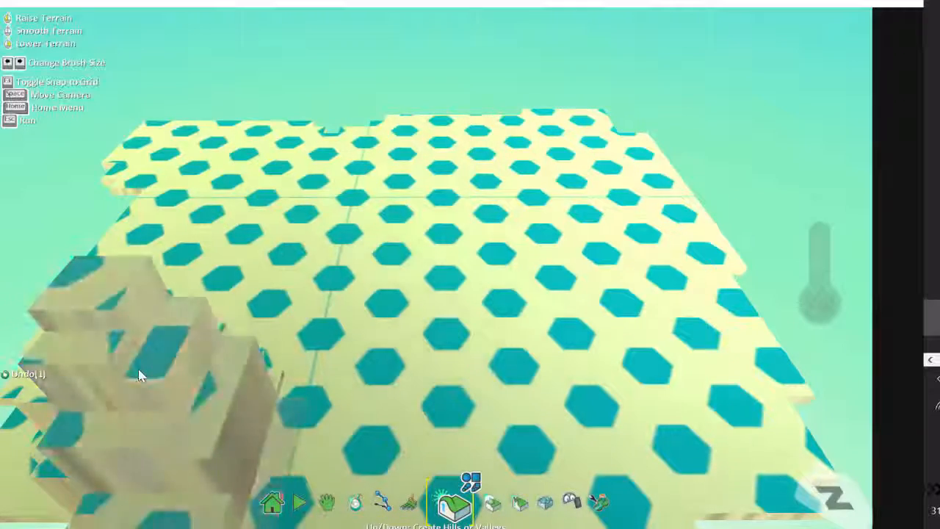
{"action": "right_click_drag", "start_coordinate": [139, 369], "coordinate": [150, 381]}
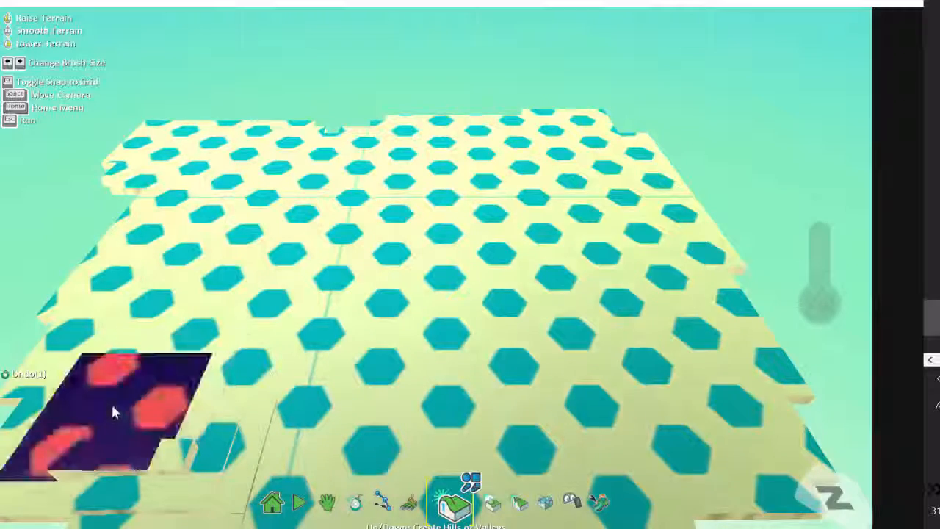
{"action": "left_click_drag", "start_coordinate": [107, 413], "coordinate": [106, 385]}
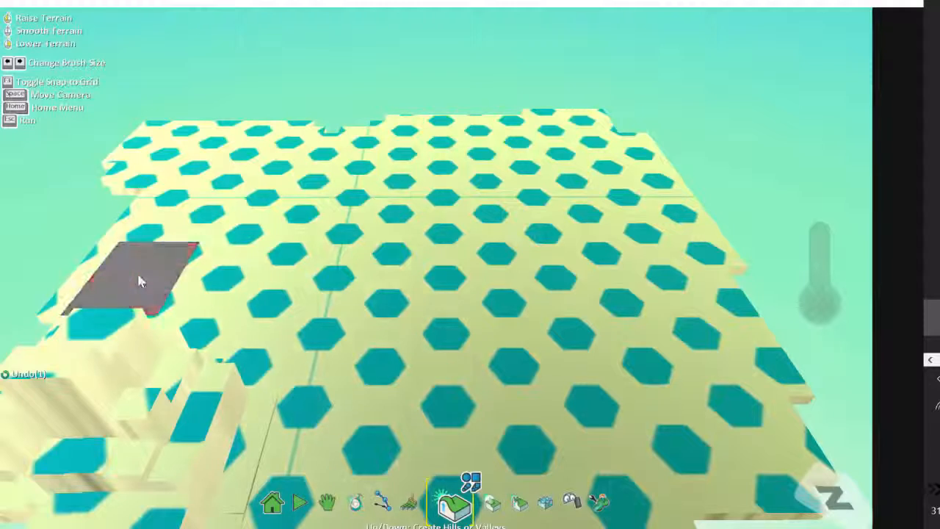
{"action": "left_click_drag", "start_coordinate": [137, 270], "coordinate": [151, 235]}
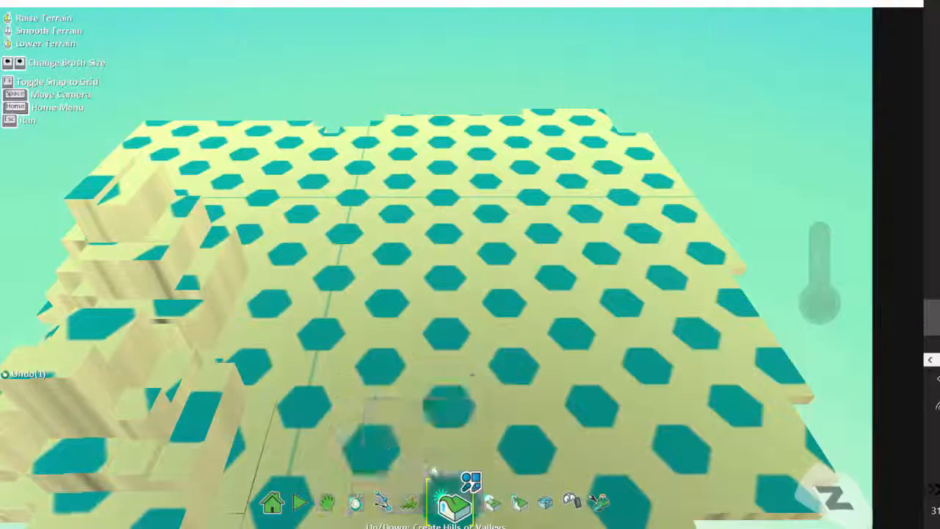
Level the farther hill on the left edge and make the ground along the right edge spiky with the Roughen tool.
{"action": "left_click", "coordinate": [485, 502]}
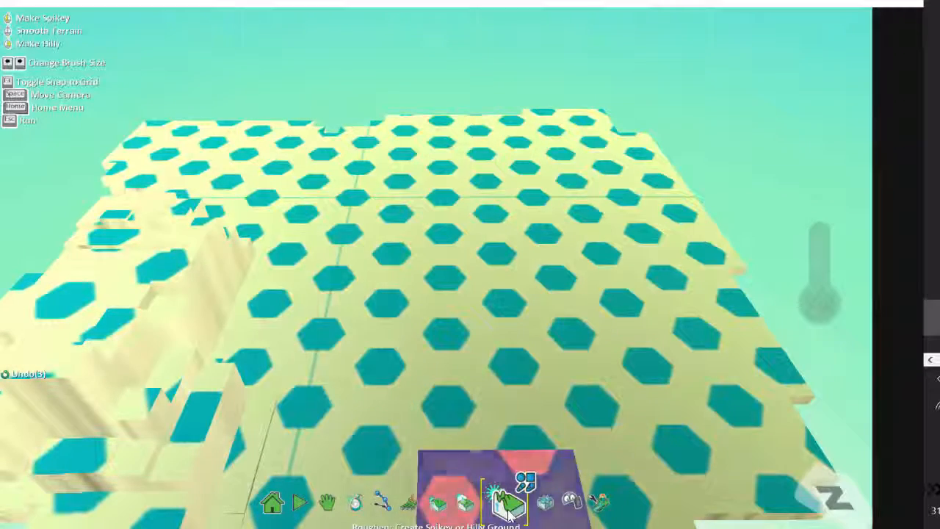
{"action": "left_click_drag", "start_coordinate": [752, 392], "coordinate": [780, 321]}
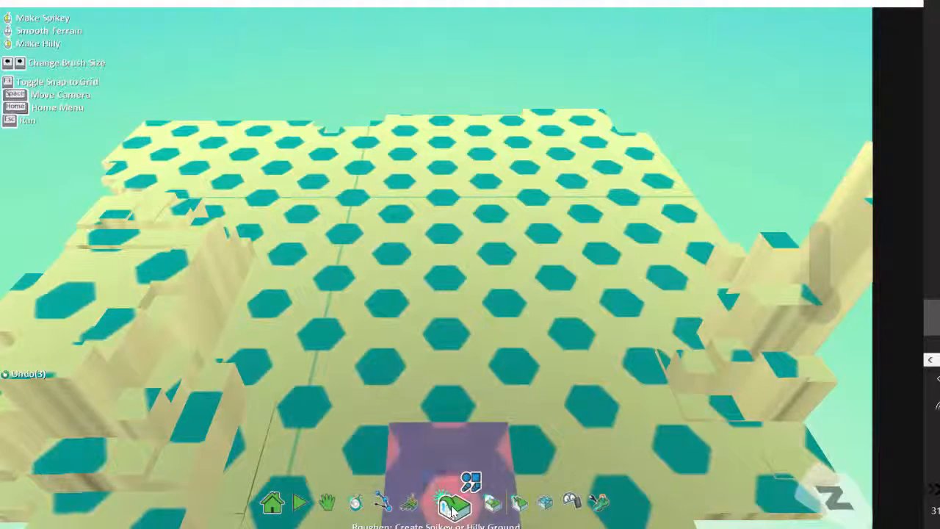
Set the Ground Brush to paint with material 12, the red and dark blue one.
{"action": "left_click", "coordinate": [413, 514]}
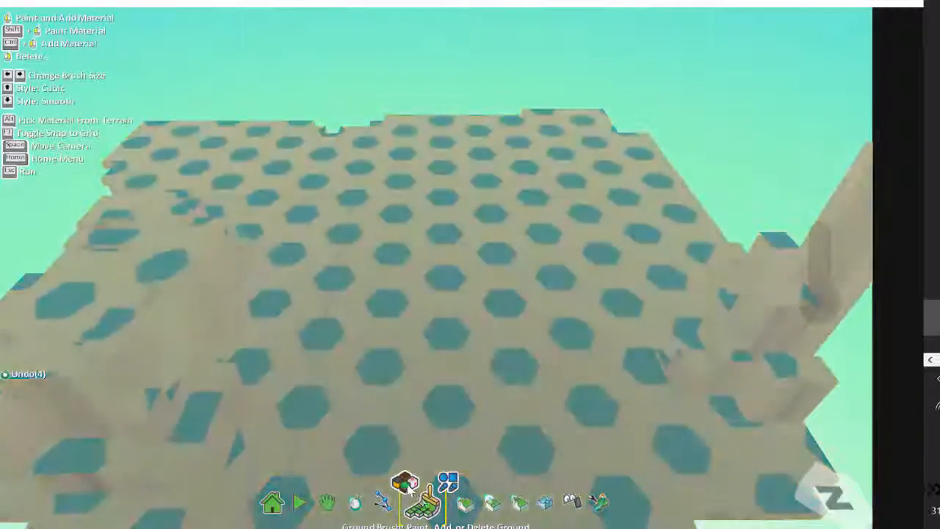
{"action": "left_click", "coordinate": [406, 483]}
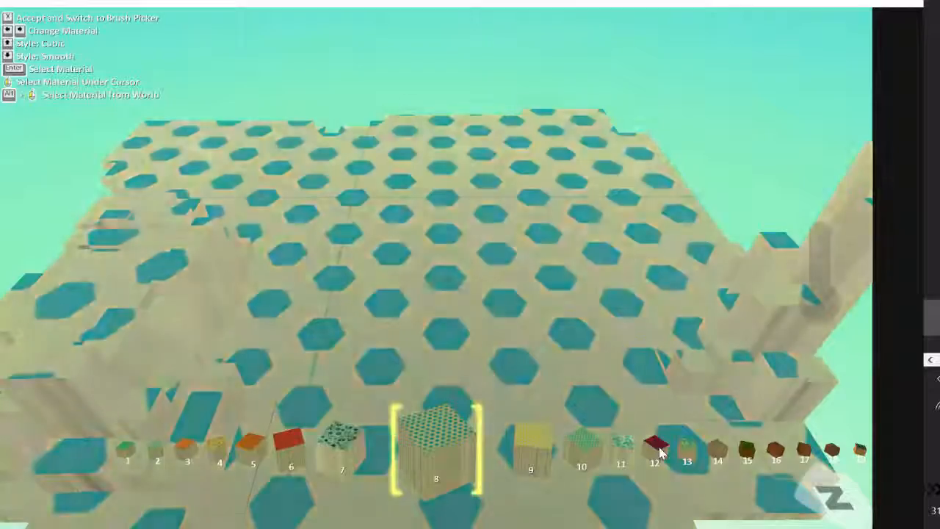
{"action": "left_click", "coordinate": [659, 451]}
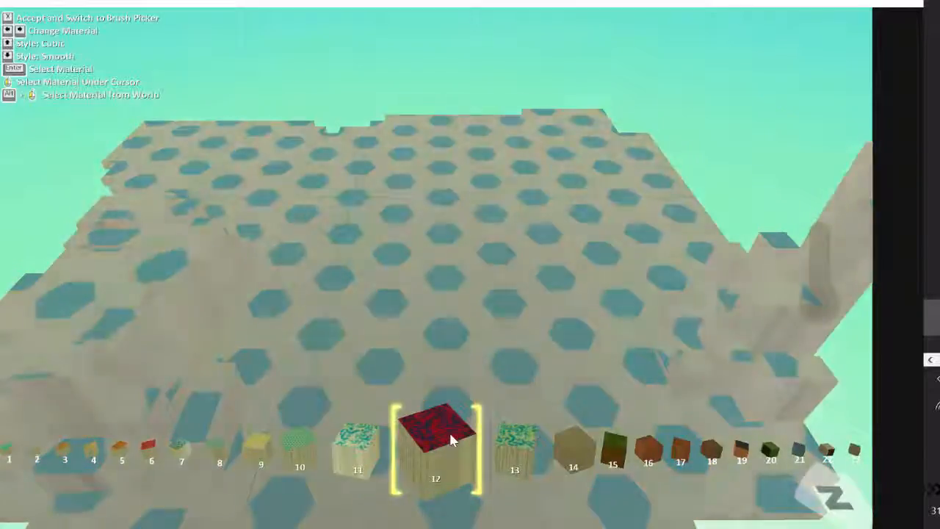
{"action": "left_click", "coordinate": [447, 442]}
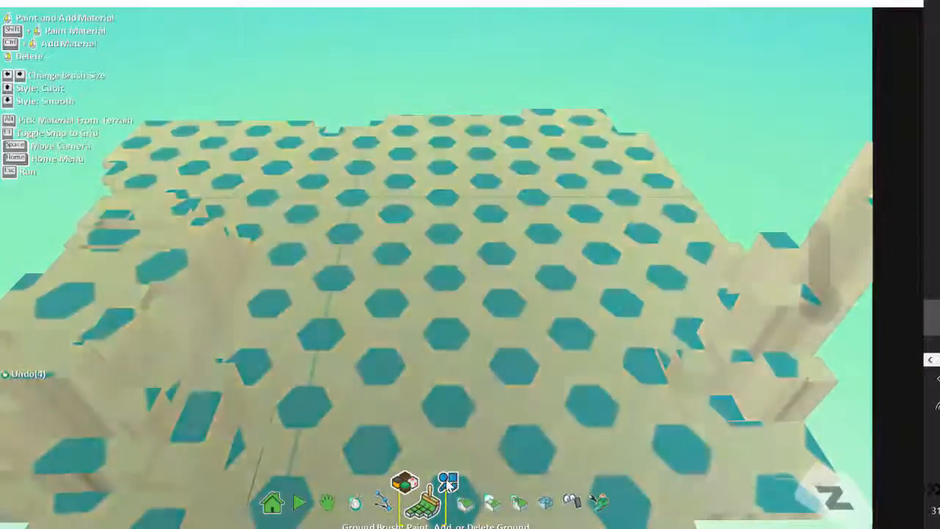
Select the square brush and paint a U-shaped red-and-blue band across the middle of the hexagon ground, leaving its near end open.
{"action": "left_click", "coordinate": [448, 482]}
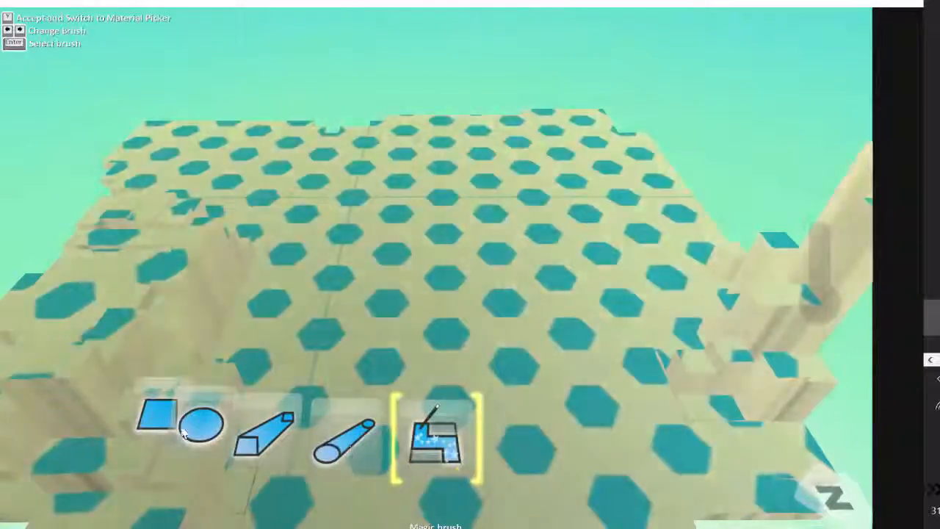
{"action": "key", "text": "Left"}
{"action": "key", "text": "Left"}
{"action": "key", "text": "Left"}
{"action": "key", "text": "Left"}
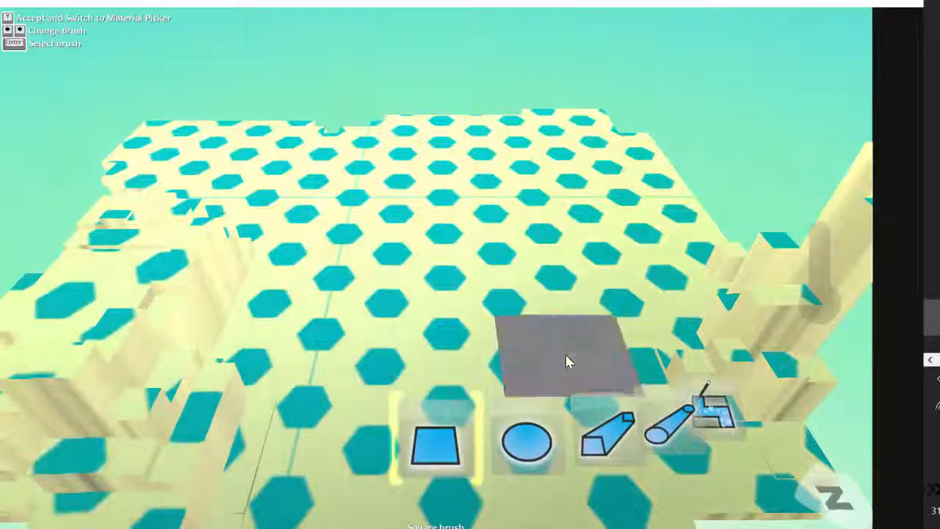
{"action": "left_click", "coordinate": [471, 416]}
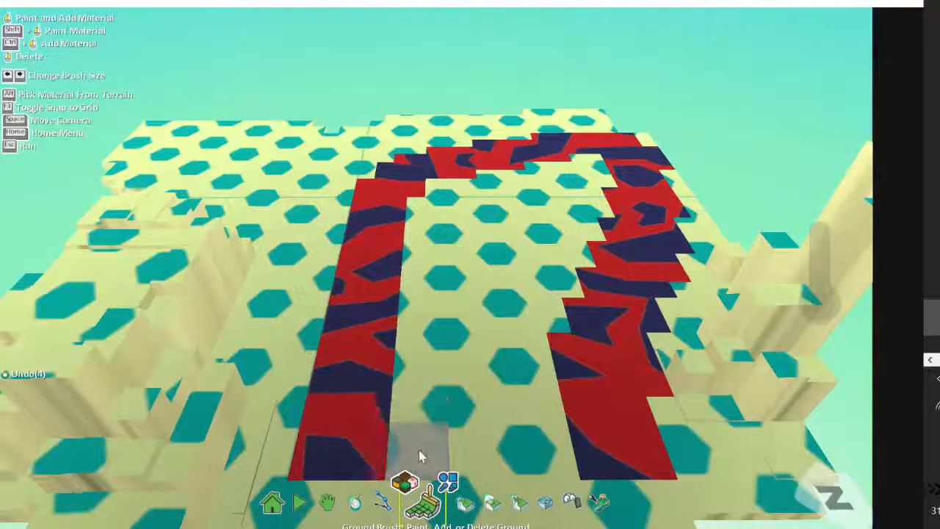
Raise the whole red-and-blue band into a wall using the Up/Down tool's Magic brush, lowering it back to ground level before the final raise.
{"action": "left_click", "coordinate": [462, 509]}
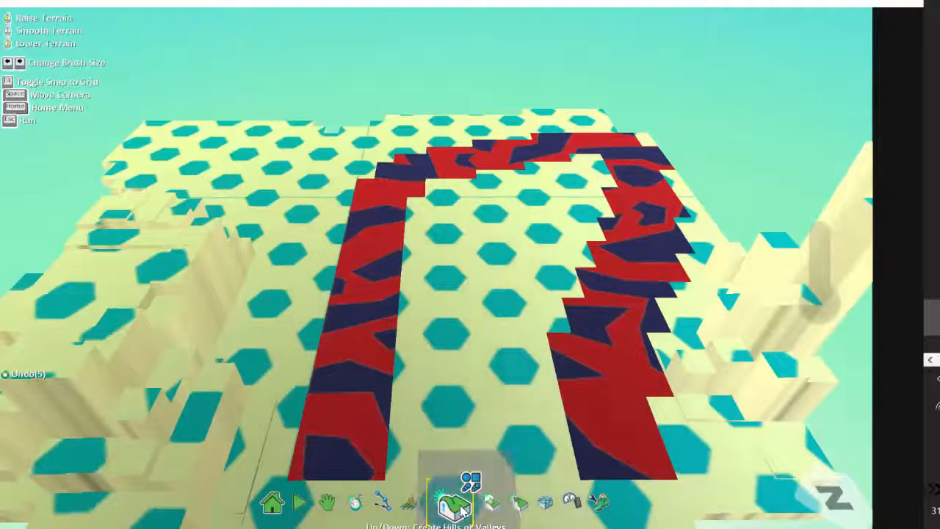
{"action": "left_click", "coordinate": [463, 507]}
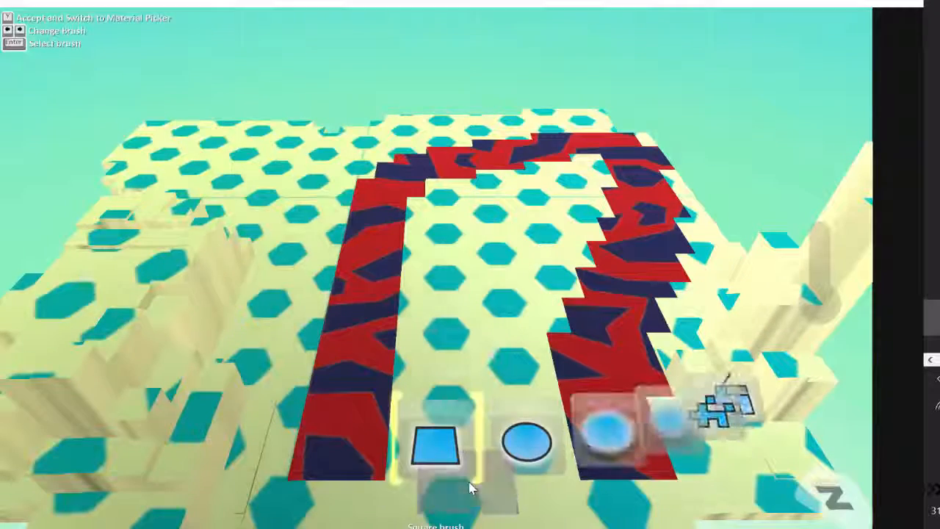
{"action": "left_click", "coordinate": [728, 406]}
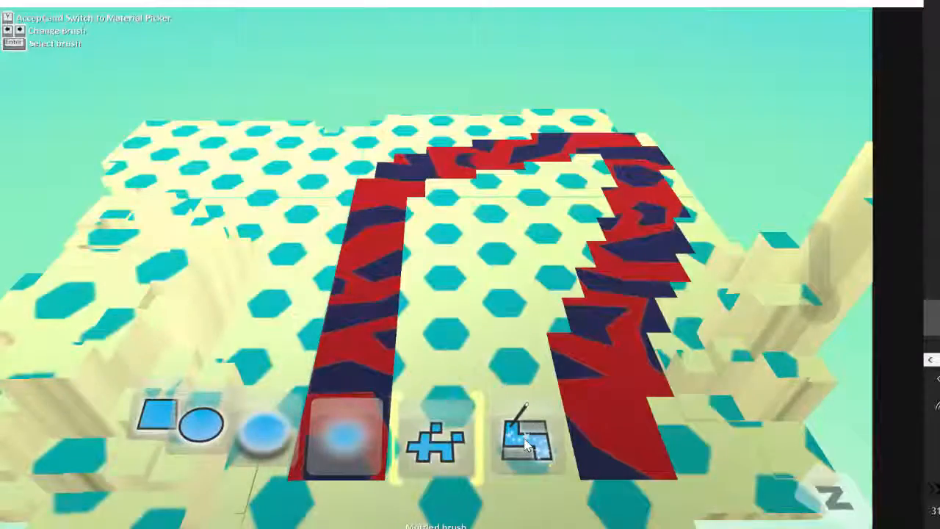
{"action": "left_click", "coordinate": [526, 440]}
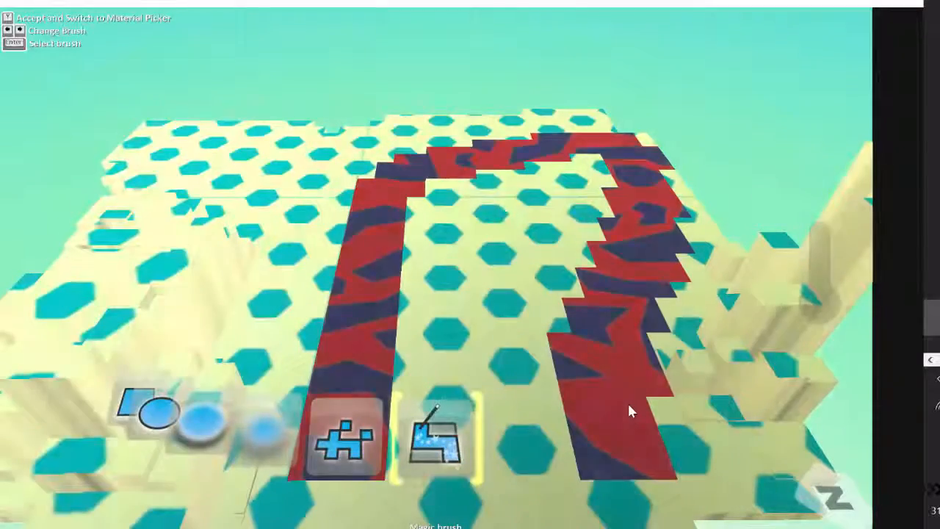
{"action": "left_click_drag", "start_coordinate": [627, 401], "coordinate": [629, 408]}
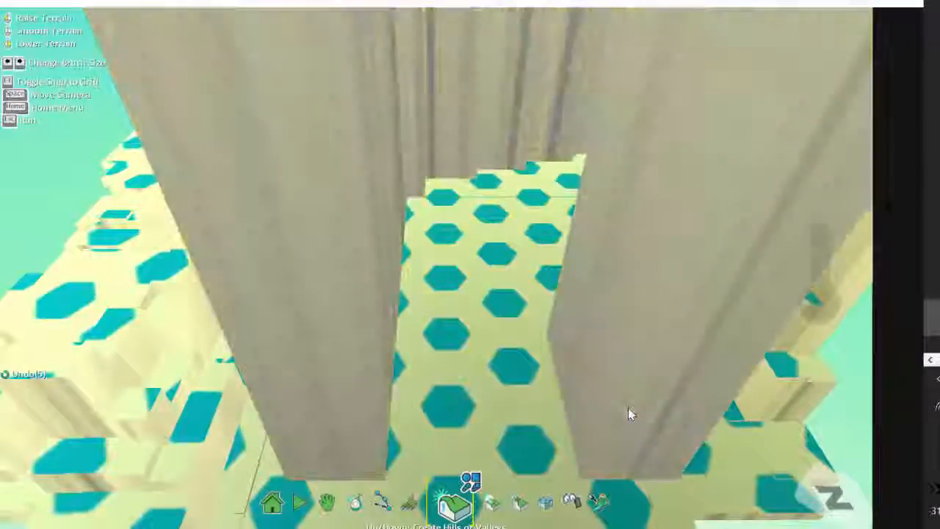
{"action": "right_click_drag", "start_coordinate": [629, 408], "coordinate": [628, 409]}
{"action": "right_click_drag", "start_coordinate": [654, 334], "coordinate": [652, 339]}
{"action": "left_click_drag", "start_coordinate": [619, 363], "coordinate": [619, 363]}
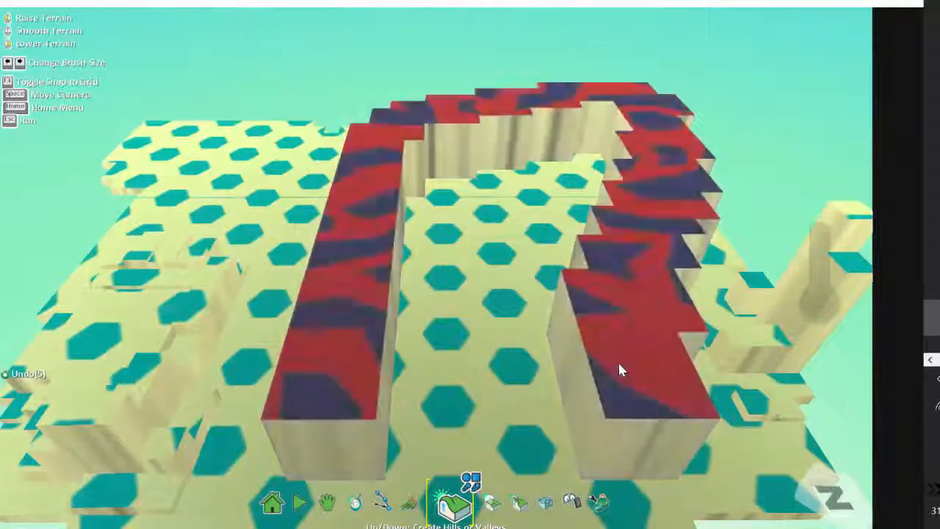
{"action": "right_click_drag", "start_coordinate": [619, 365], "coordinate": [619, 366]}
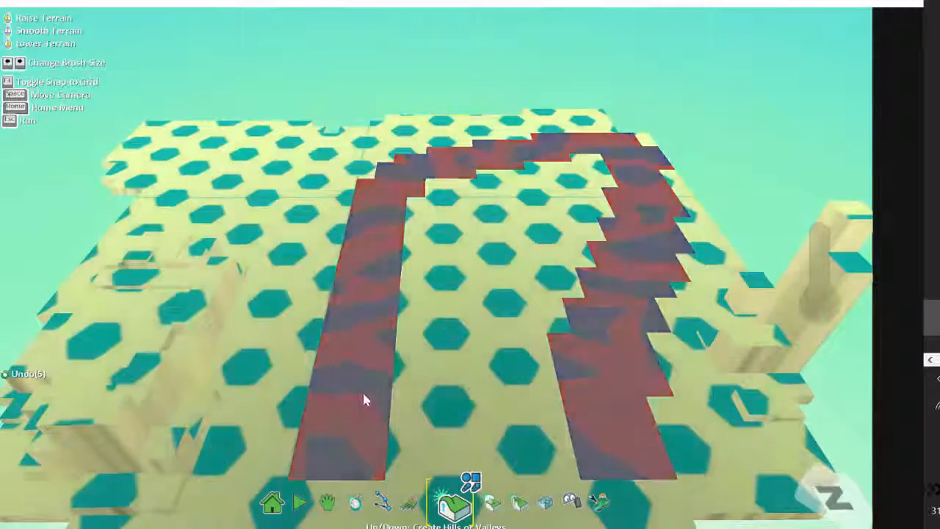
{"action": "left_click_drag", "start_coordinate": [363, 397], "coordinate": [363, 399]}
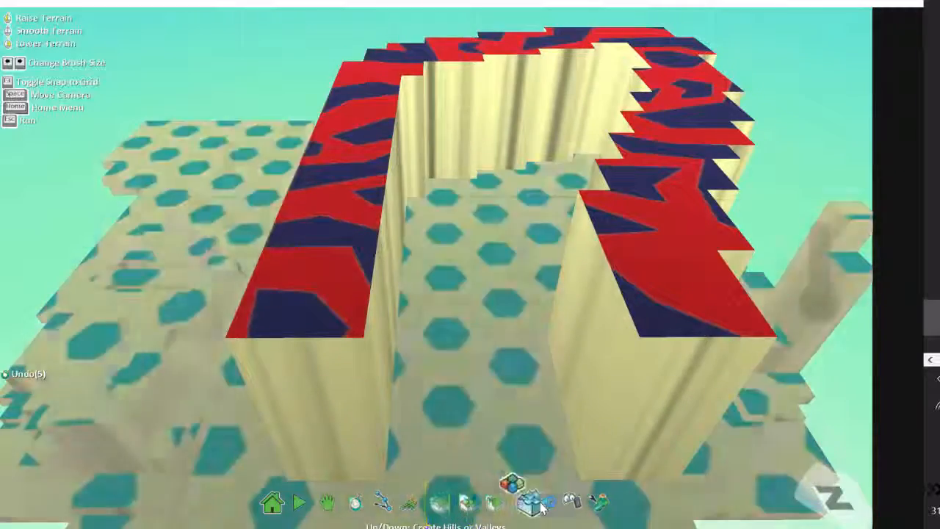
Raise water over the terrain with the Water tool, then lower it until it is gone.
{"action": "left_click", "coordinate": [539, 502]}
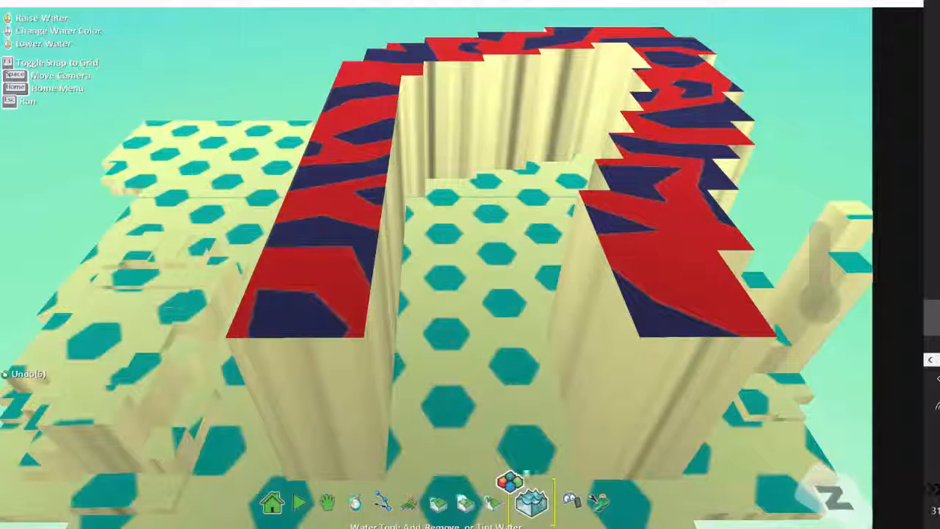
{"action": "left_click", "coordinate": [507, 404]}
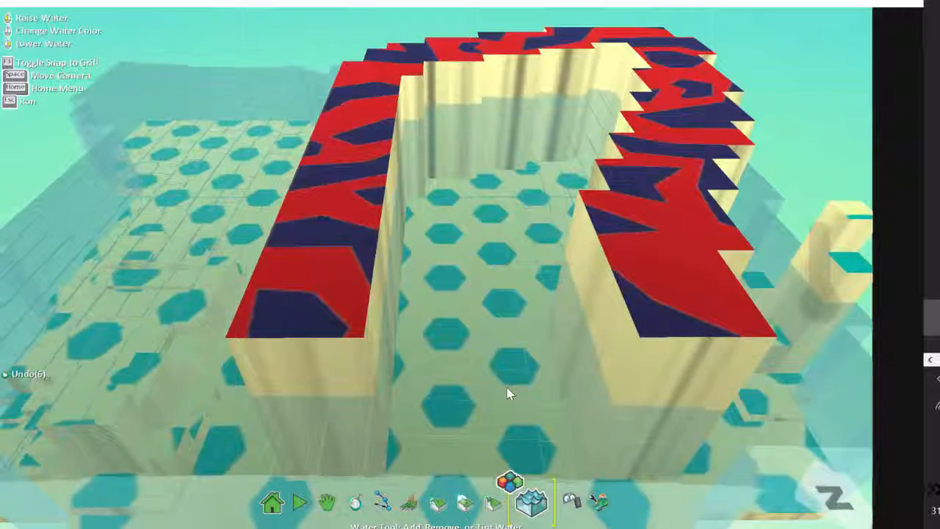
{"action": "right_click", "coordinate": [506, 393]}
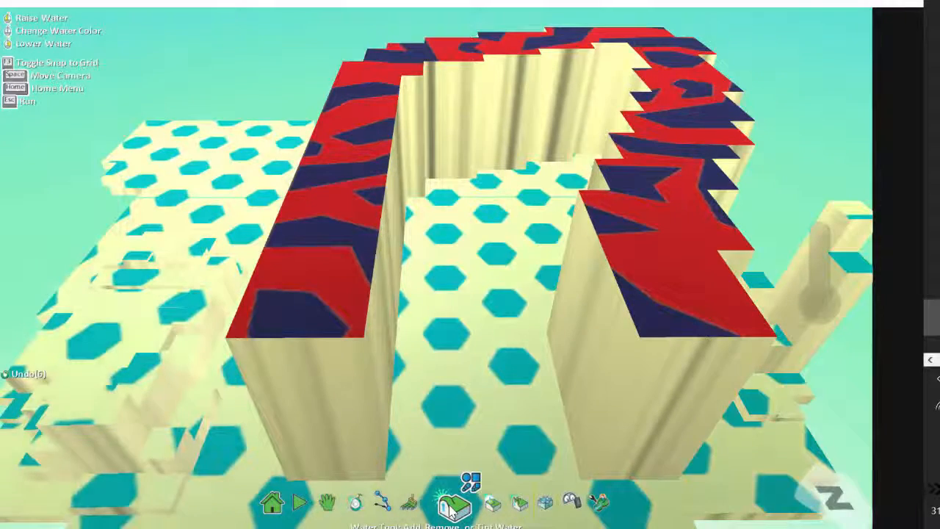
Paint a red-and-blue patch on the ground between the near ends of the two walls with the Ground Brush.
{"action": "left_click", "coordinate": [422, 507]}
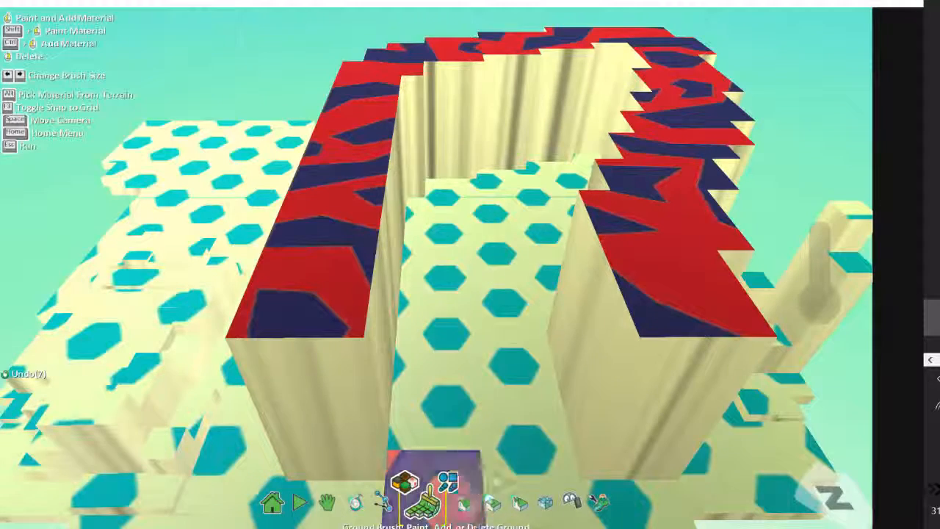
{"action": "left_click", "coordinate": [558, 443]}
{"action": "mouse_move", "coordinate": [552, 443]}
{"action": "left_mouse_down"}
{"action": "mouse_move", "coordinate": [443, 429]}
{"action": "mouse_move", "coordinate": [441, 436]}
{"action": "left_mouse_up"}
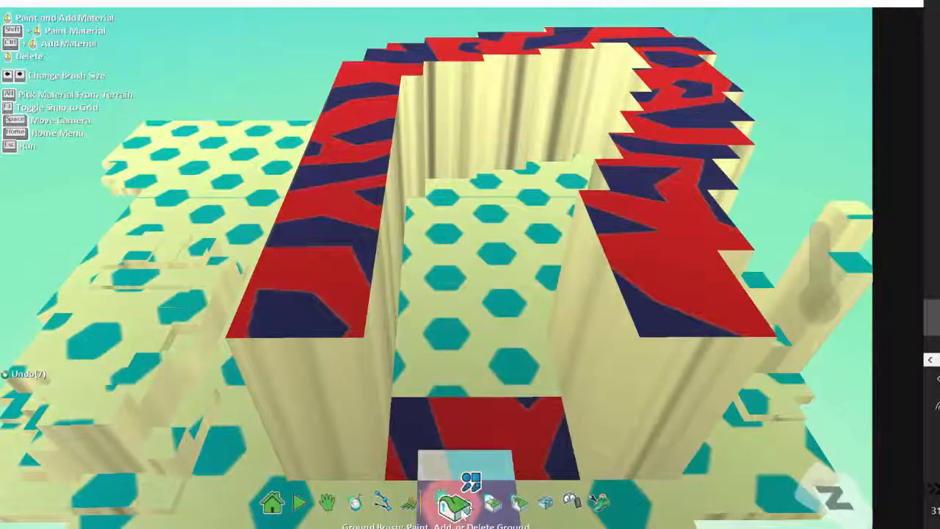
Lower the patch and the walls to ground level with the Up/Down tool, then raise them together as one closed wall.
{"action": "left_click", "coordinate": [459, 507]}
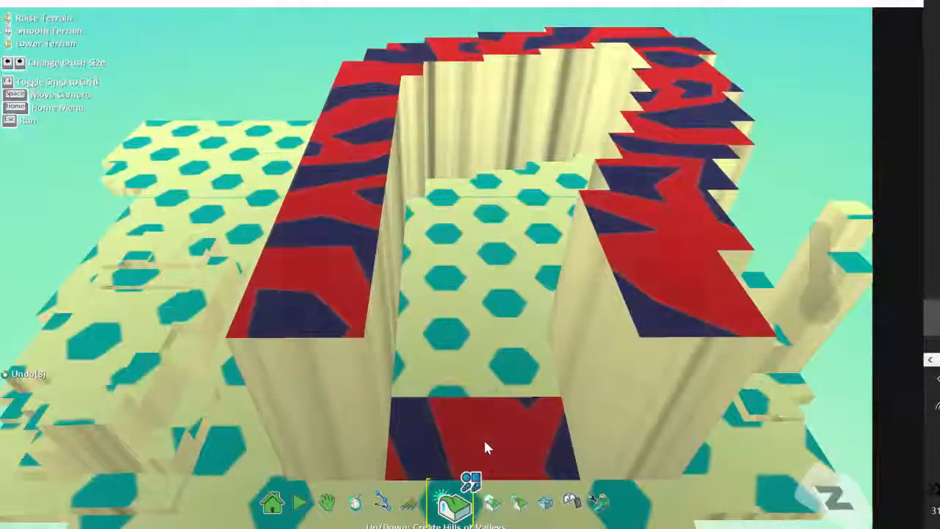
{"action": "left_click_drag", "start_coordinate": [483, 440], "coordinate": [485, 436]}
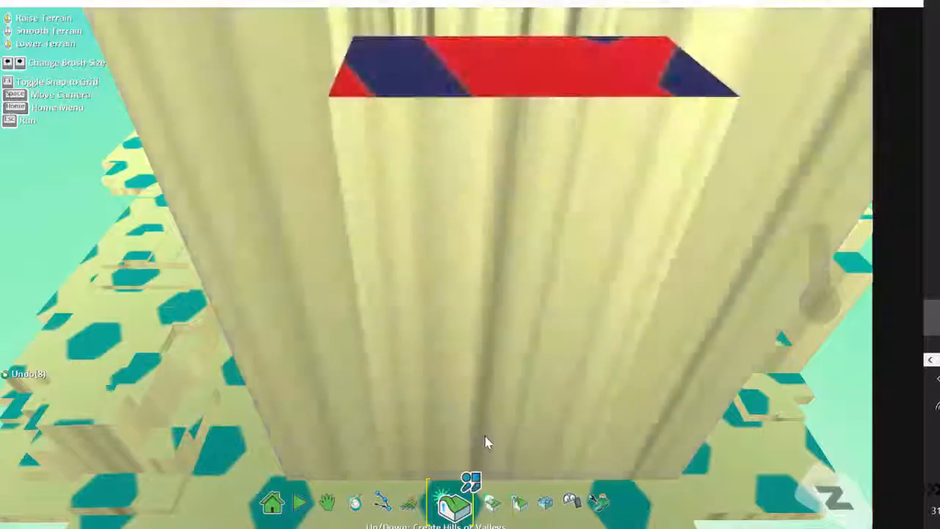
{"action": "right_click_drag", "start_coordinate": [485, 437], "coordinate": [484, 432]}
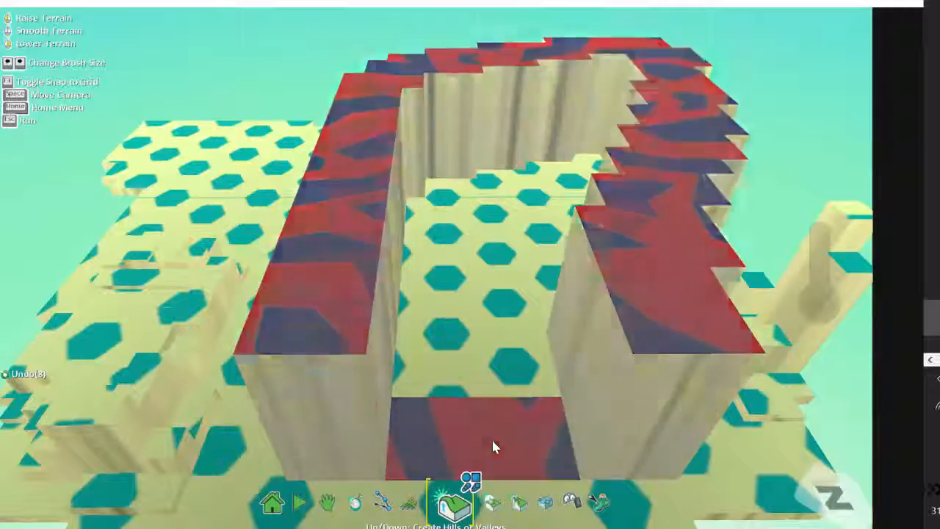
{"action": "right_click_drag", "start_coordinate": [491, 437], "coordinate": [492, 437]}
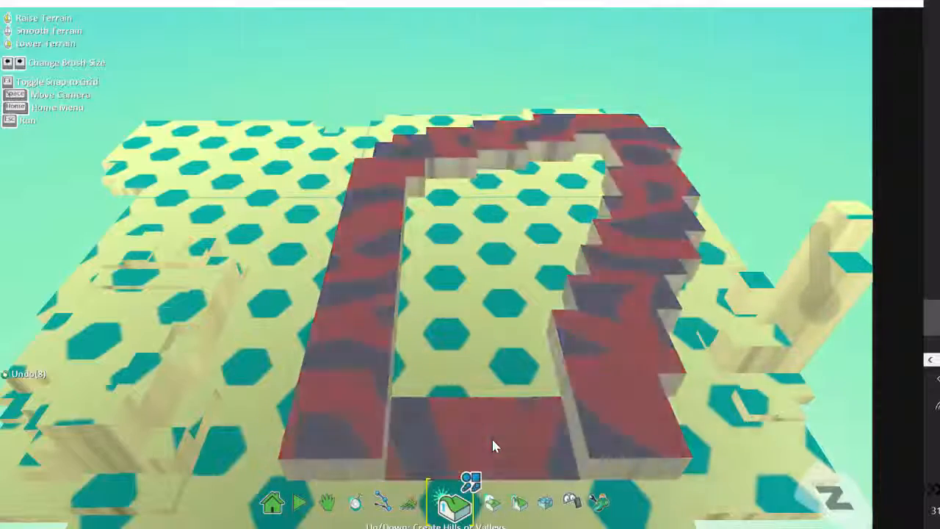
{"action": "right_click", "coordinate": [493, 437]}
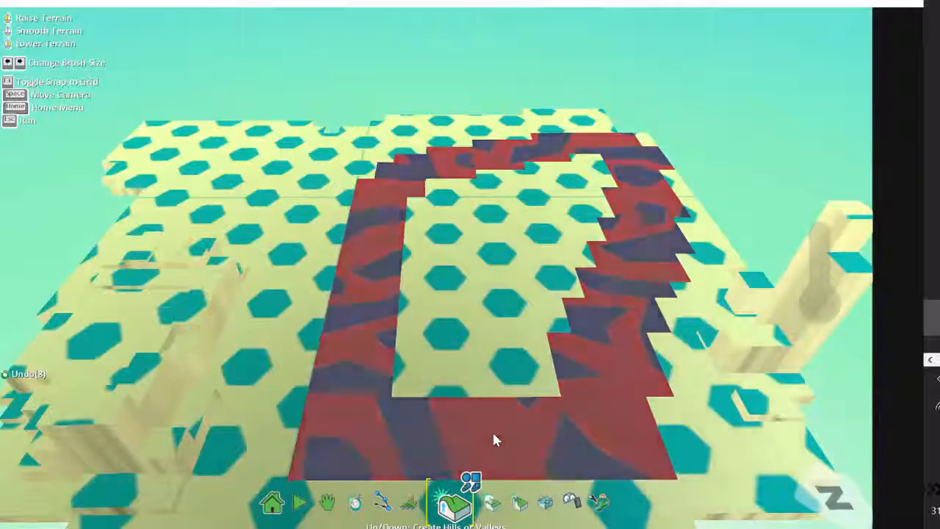
{"action": "left_click_drag", "start_coordinate": [493, 437], "coordinate": [495, 435]}
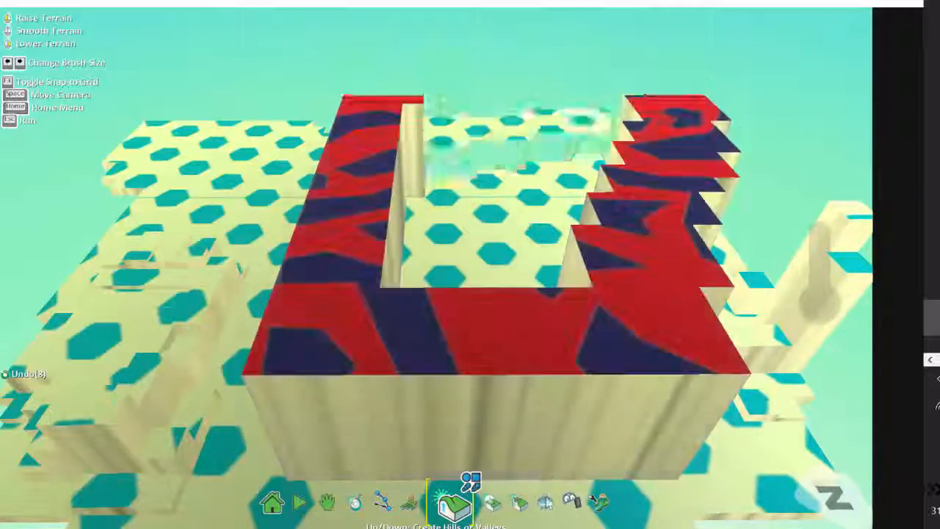
Fill the basin inside the closed wall with water and lower the water to a shallow level.
{"action": "left_click", "coordinate": [545, 504]}
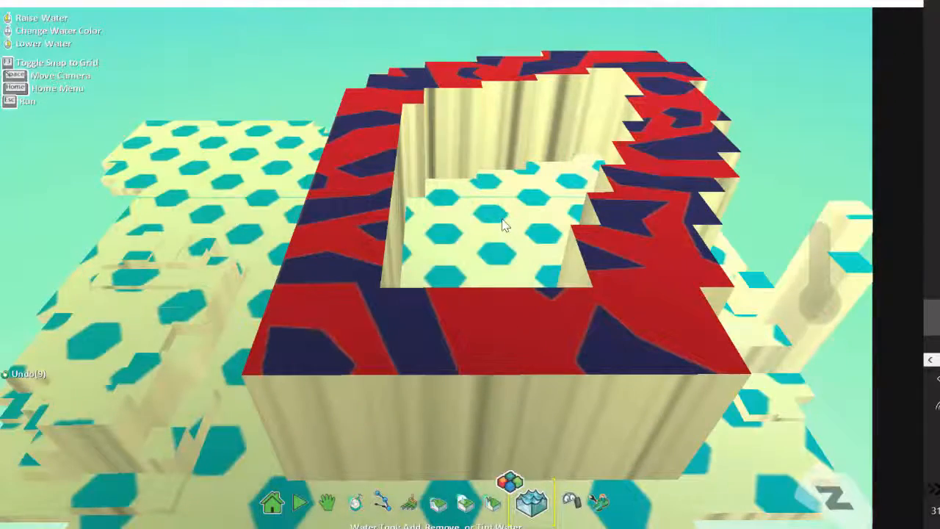
{"action": "left_click_drag", "start_coordinate": [503, 219], "coordinate": [505, 208]}
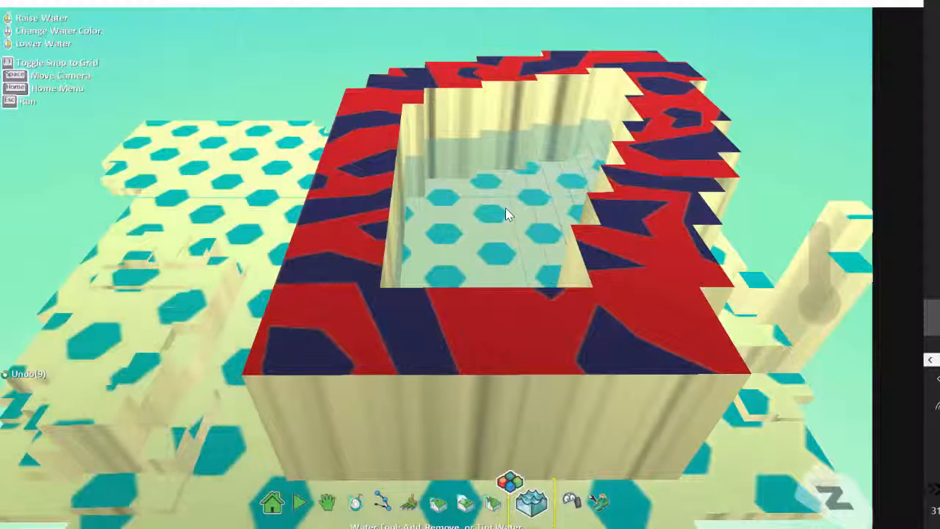
{"action": "right_click_drag", "start_coordinate": [506, 208], "coordinate": [505, 210]}
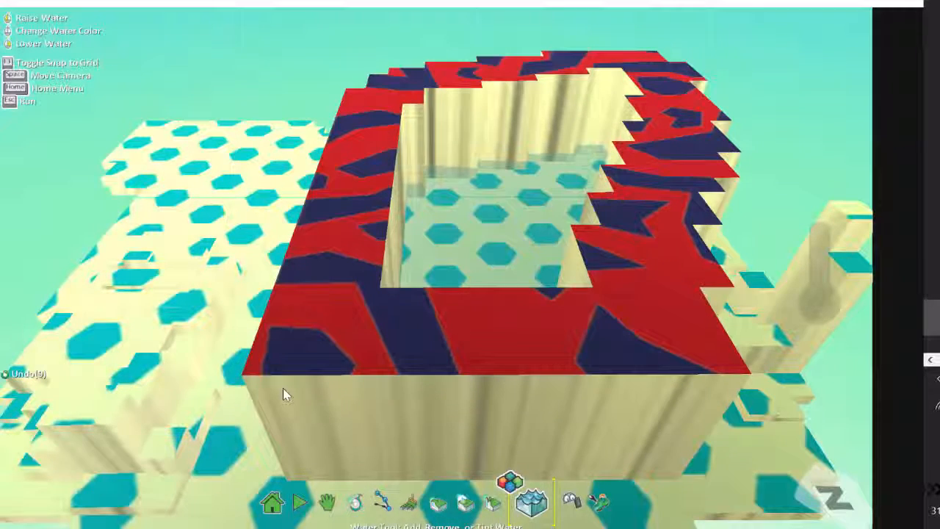
Paint a red-and-blue strip around the terrain's far left corner with the Ground Brush and delete the ground inside it.
{"action": "left_click", "coordinate": [422, 506]}
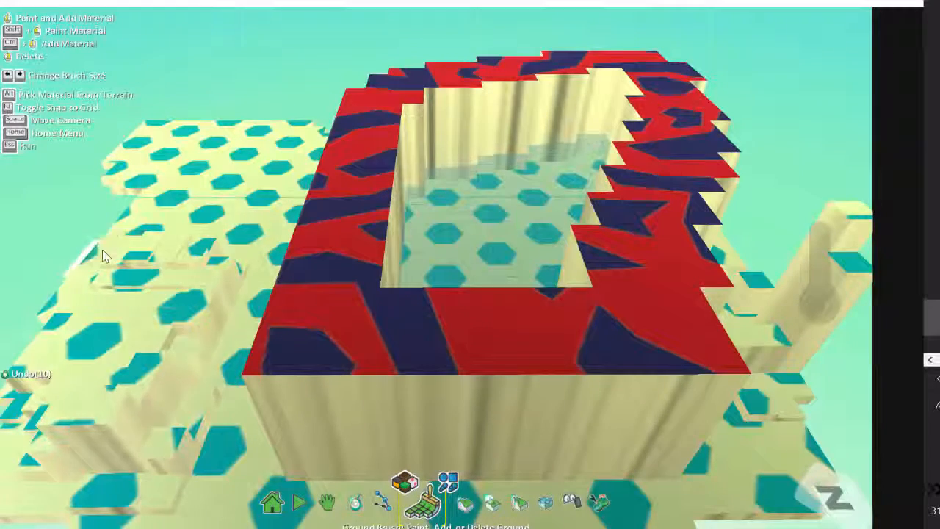
{"action": "left_click_drag", "start_coordinate": [89, 245], "coordinate": [90, 179]}
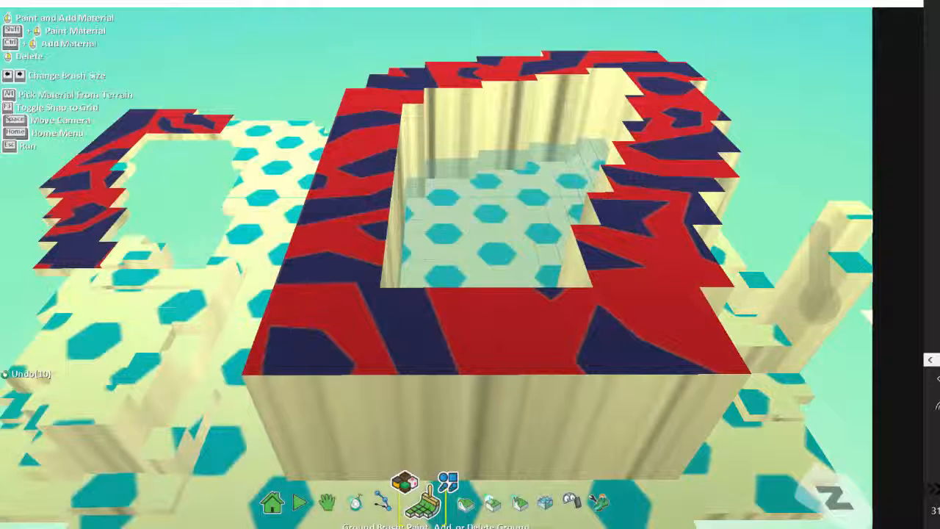
{"action": "left_click", "coordinate": [932, 95]}
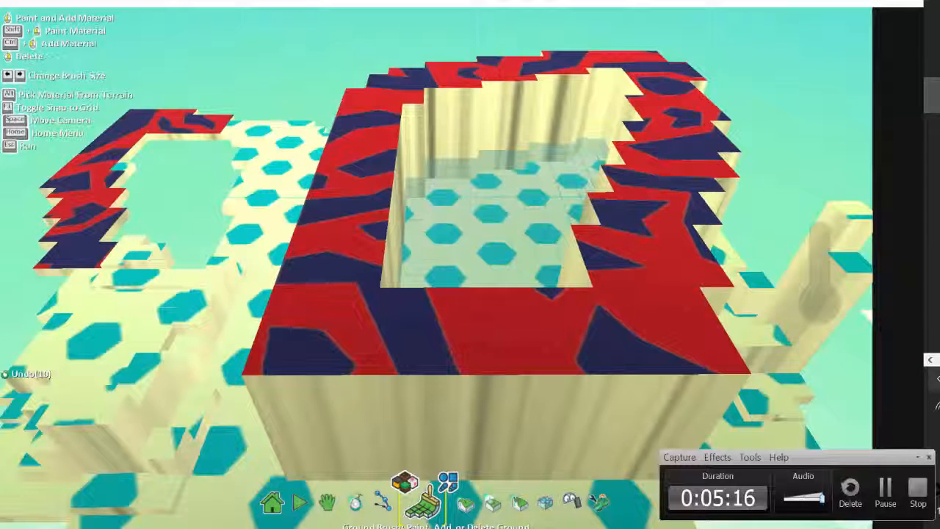